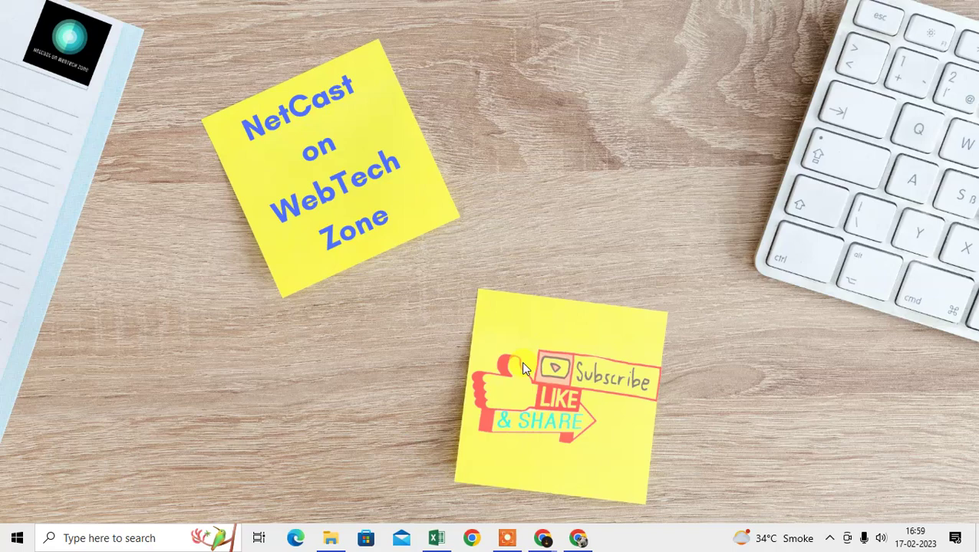
Step: Refresh the desktop and open the Search page in Windows Settings
right_click(541, 150)
click(587, 194)
right_click(535, 131)
click(579, 184)
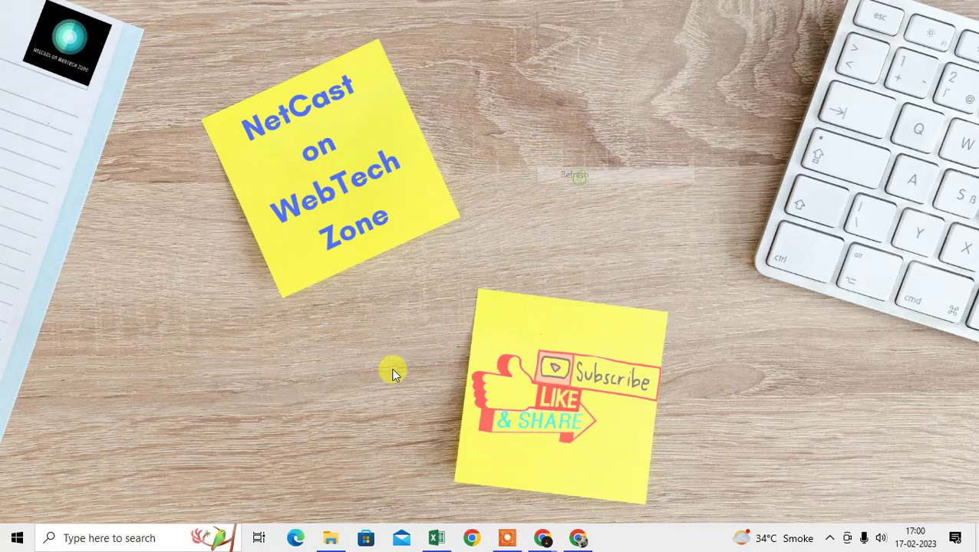
click(18, 540)
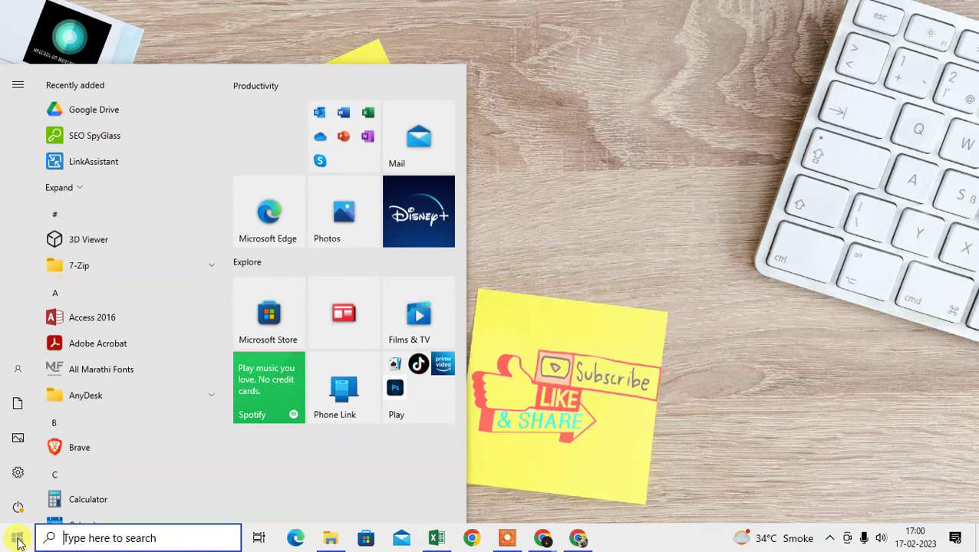
click(14, 471)
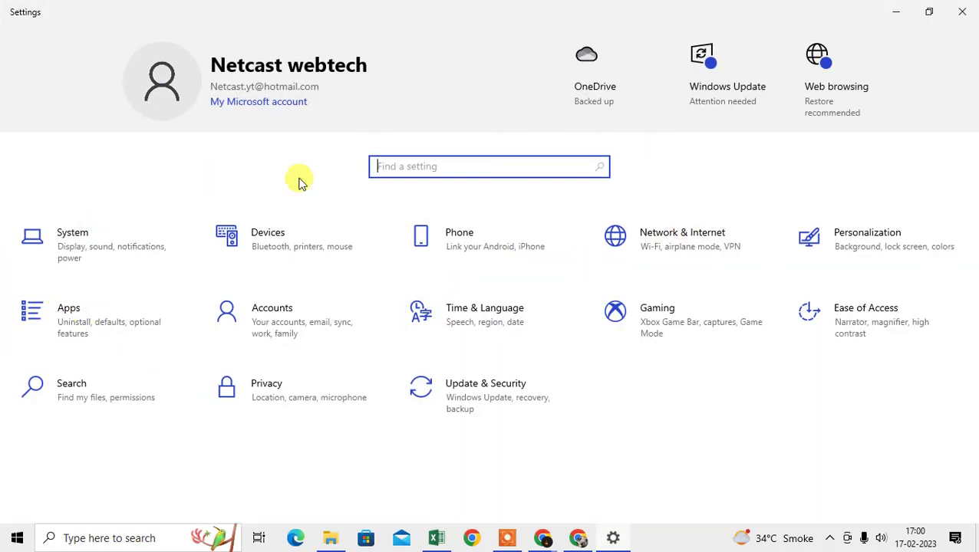
click(92, 403)
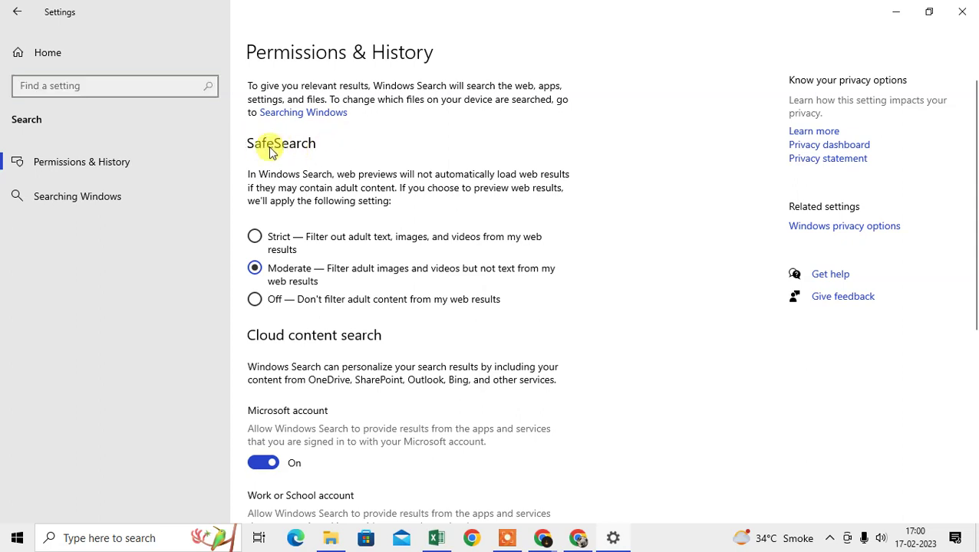
Step: Cycle through the SafeSearch options Strict, Moderate and Off, then close Windows Settings
click(268, 239)
click(275, 240)
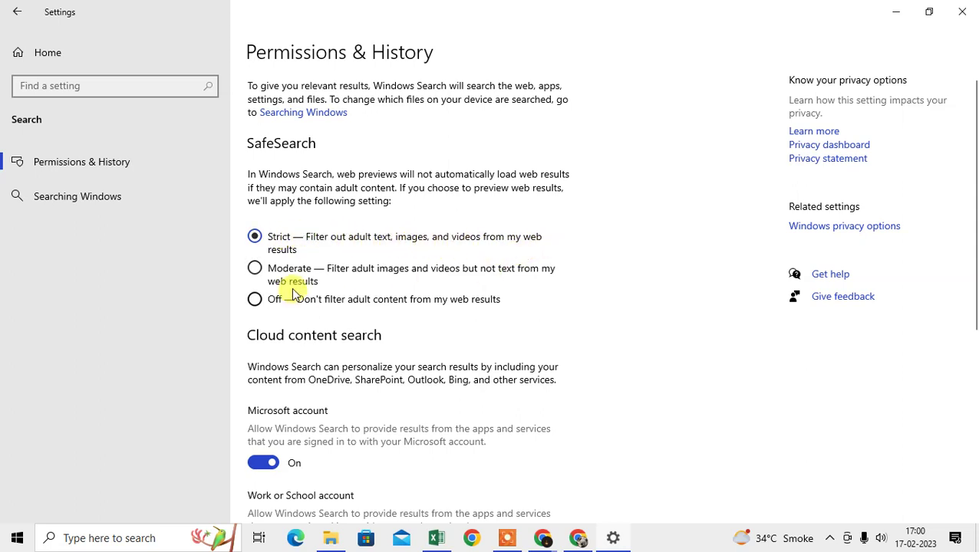
click(255, 268)
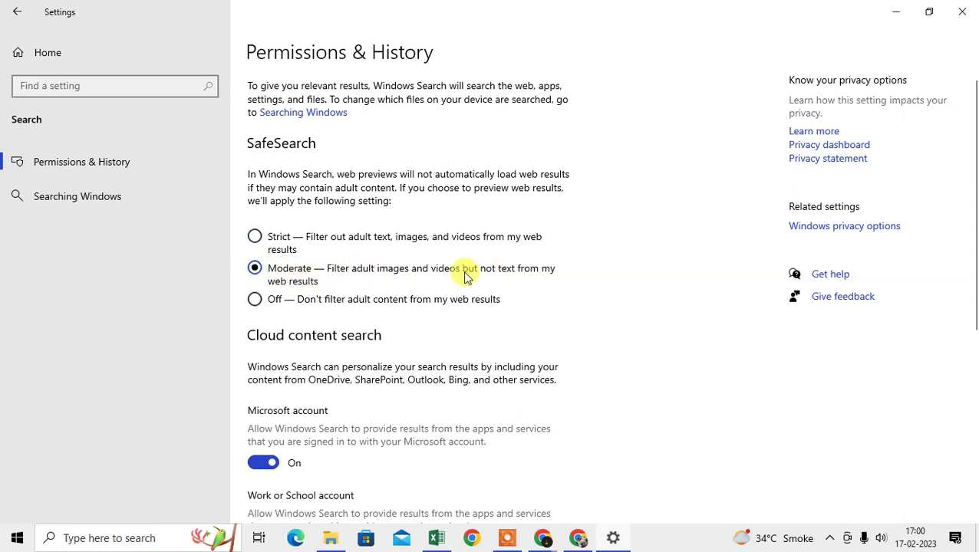
click(258, 301)
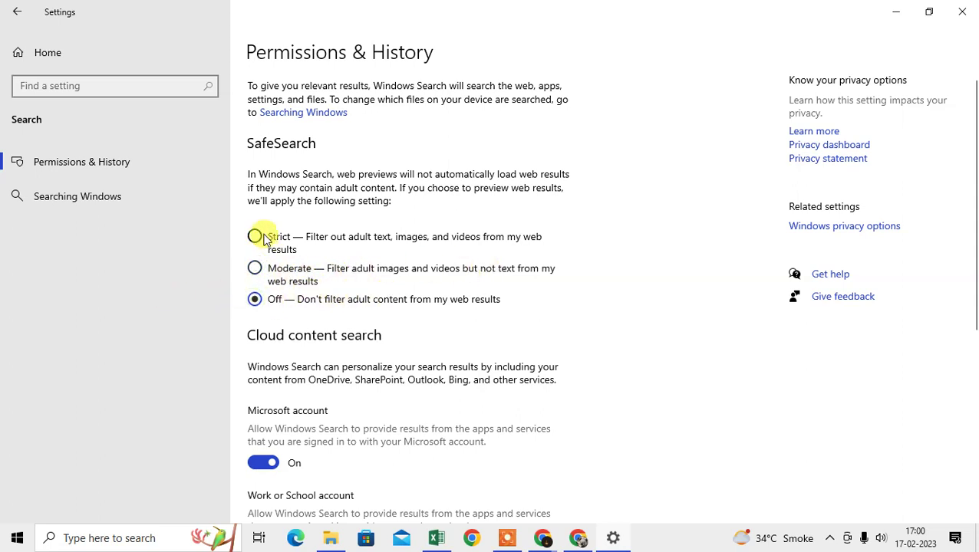
key(Up)
click(17, 10)
click(968, 11)
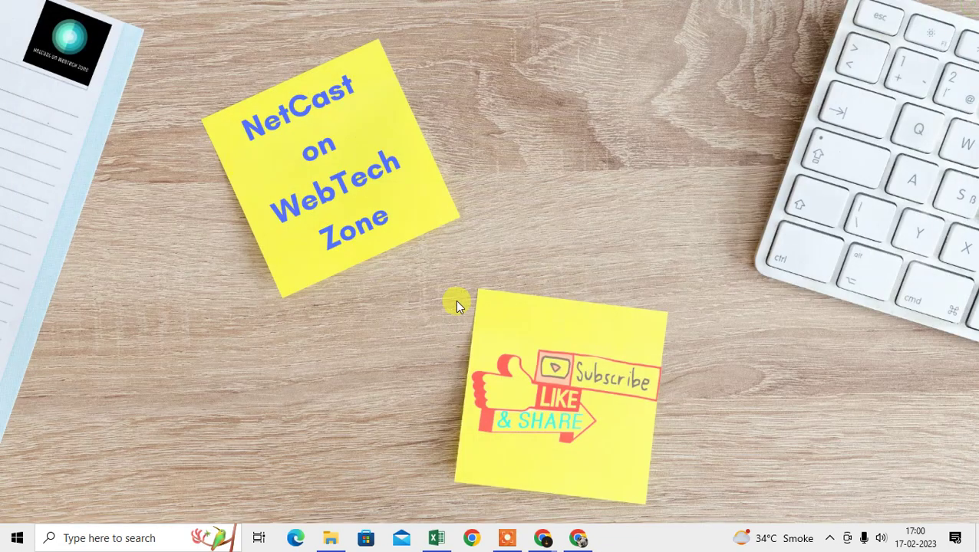
Step: Launch Chrome and open the About Google Chrome page
click(543, 540)
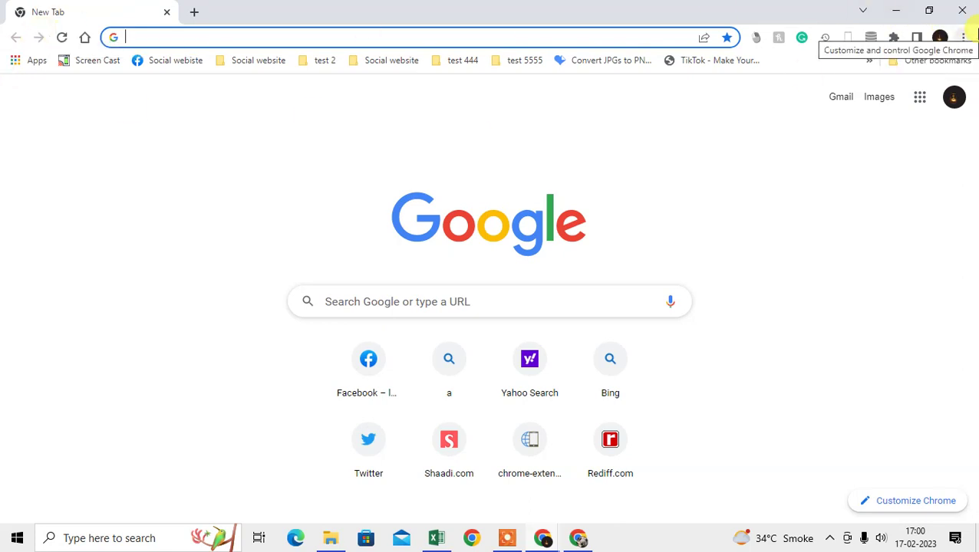
click(963, 38)
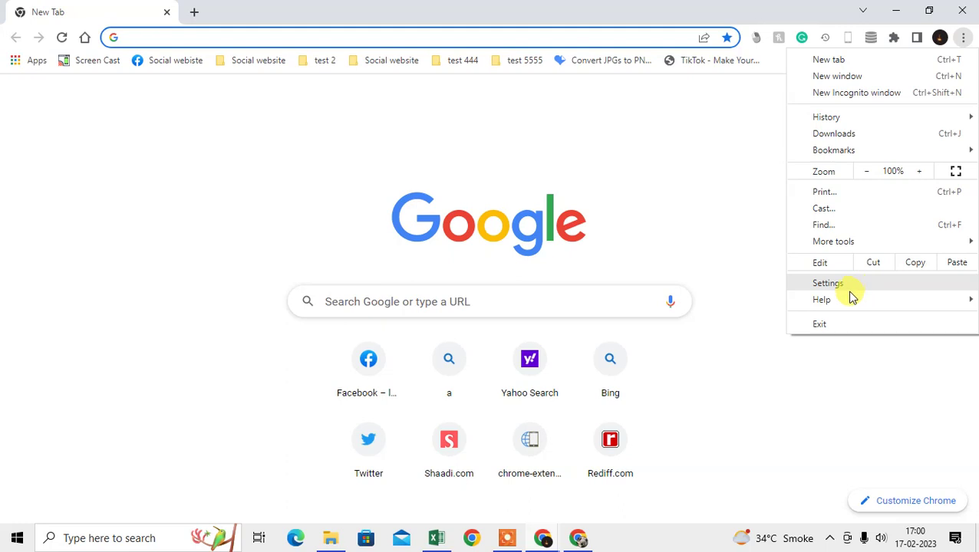
mouse_move(844, 296)
click(685, 302)
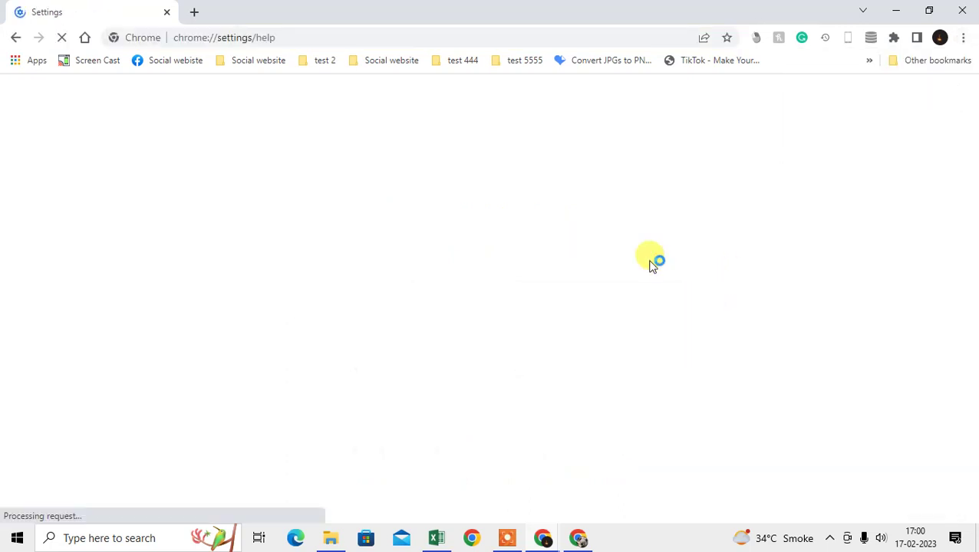
Step: Review the up-to-date status and version 110.0.5481.104, then start a new tab
drag(306, 221, 404, 221)
click(369, 235)
mouse_move(306, 225)
mouse_down()
mouse_move(407, 232)
mouse_move(307, 222)
mouse_up()
click(417, 237)
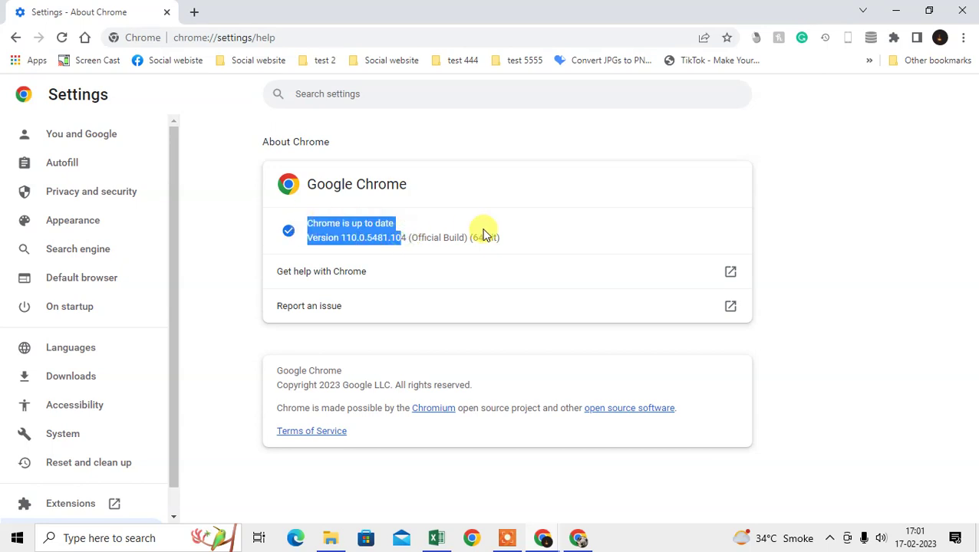
click(584, 232)
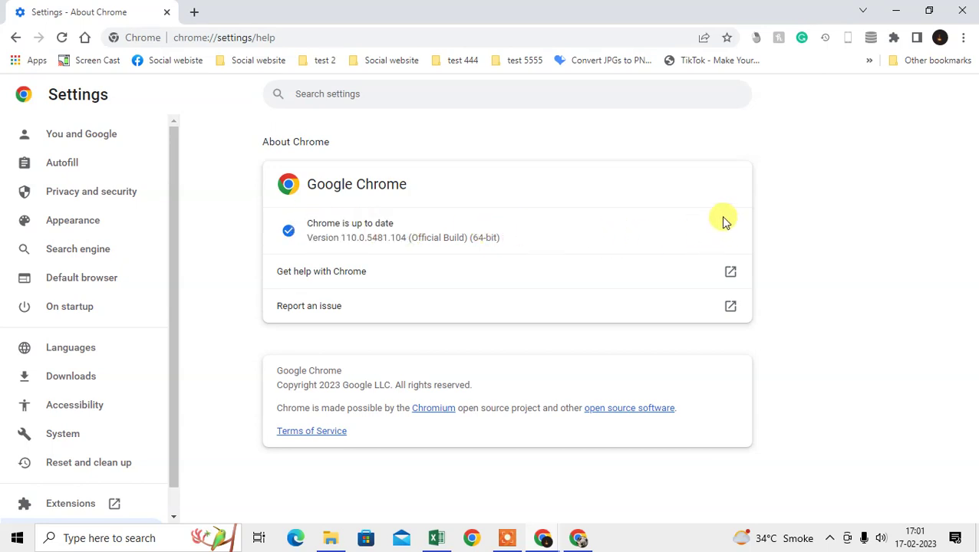
click(195, 13)
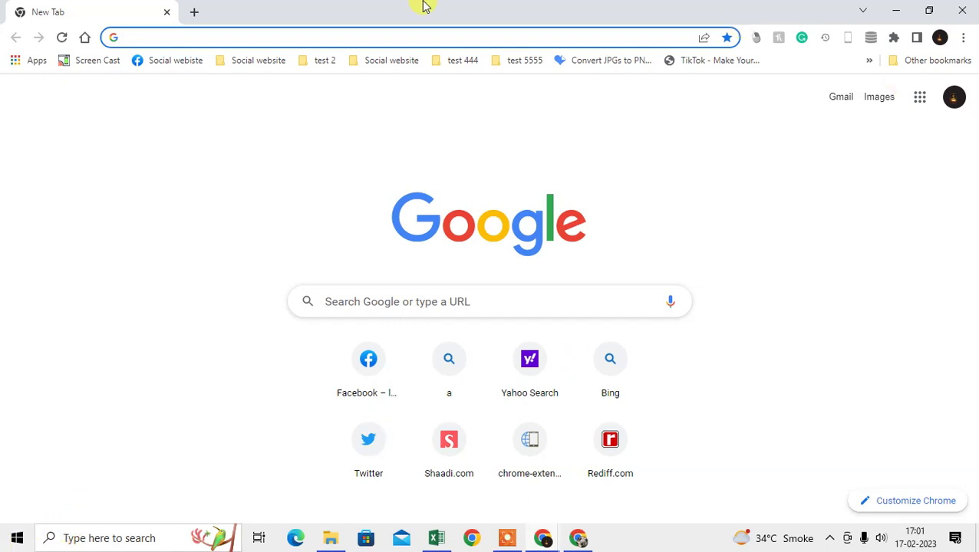
Step: Navigate to Chrome's Privacy and security > Security settings page
click(965, 38)
click(829, 282)
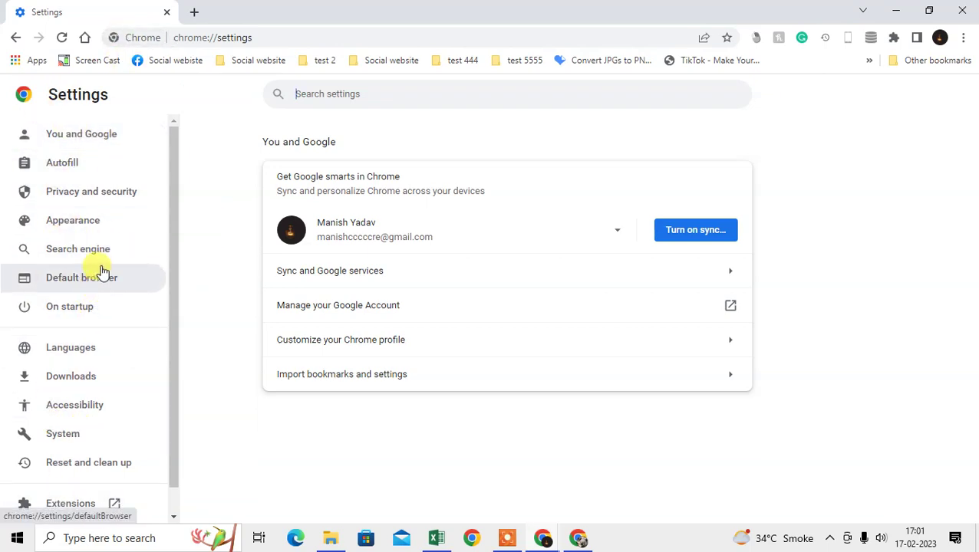
click(111, 193)
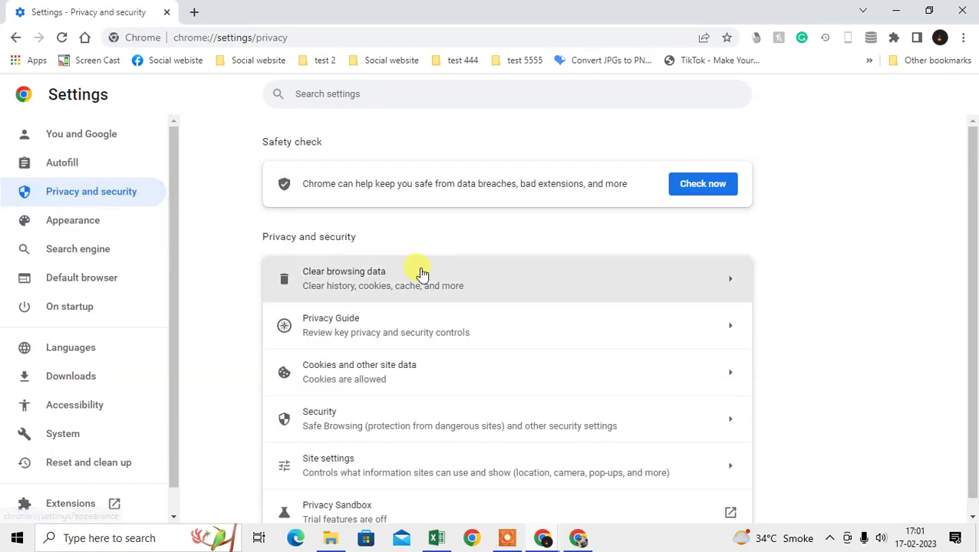
scroll(419, 273, down, 1)
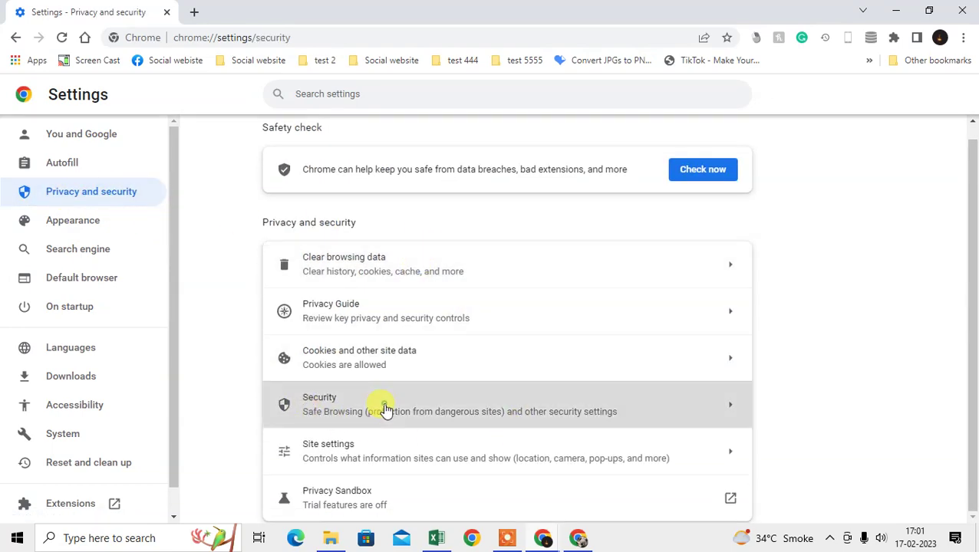
click(382, 407)
Step: Re-select Enhanced protection under Safe Browsing and return to the main Settings page
scroll(376, 341, down, 3)
scroll(271, 131, up, 2)
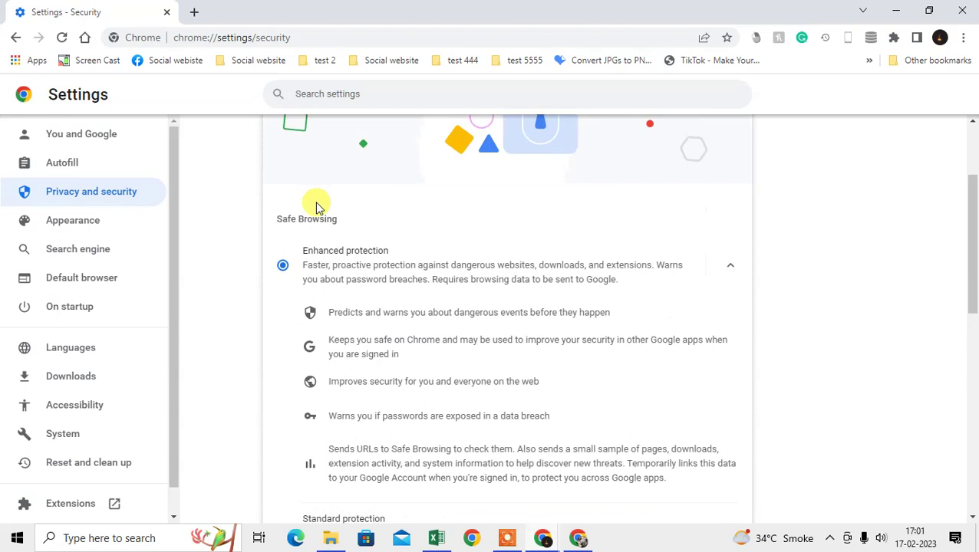
drag(272, 218, 349, 218)
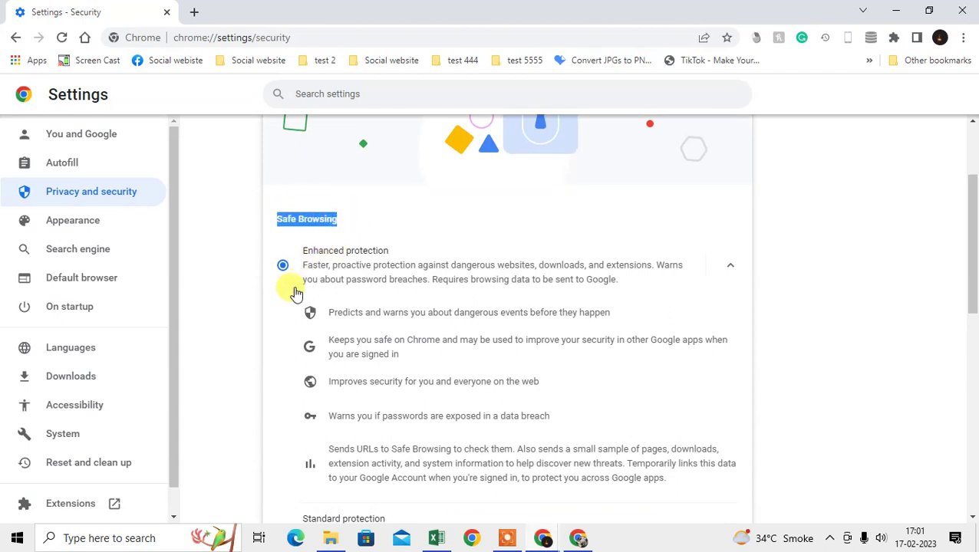
scroll(295, 288, down, 3)
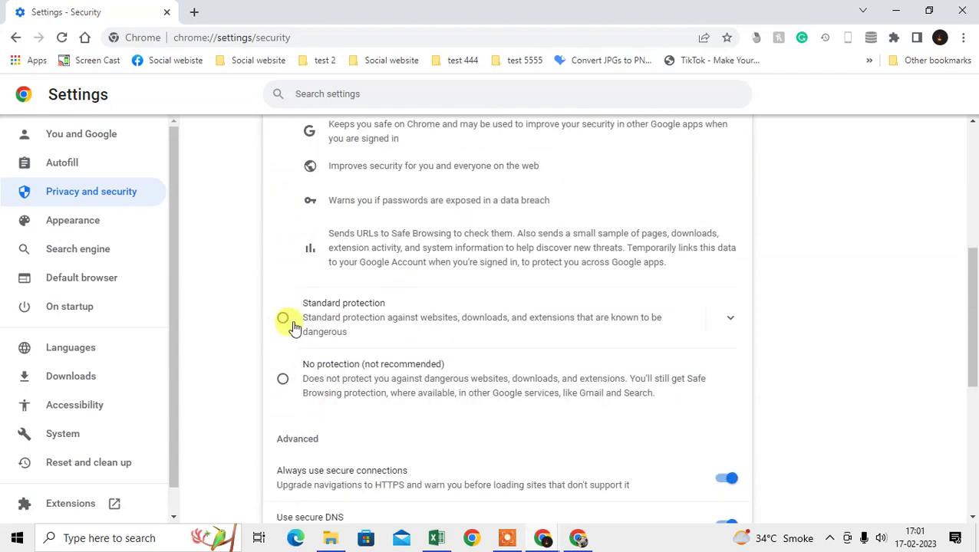
scroll(314, 307, up, 2)
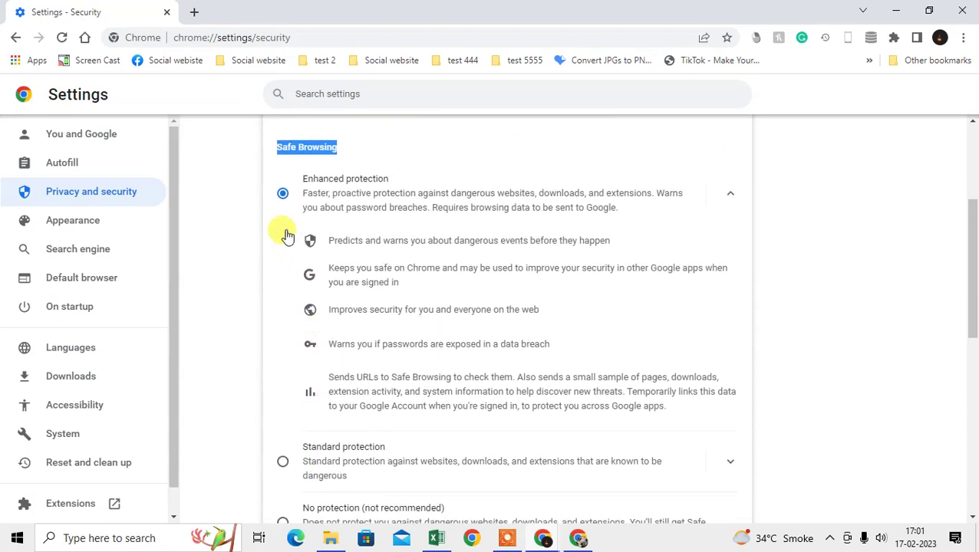
click(436, 140)
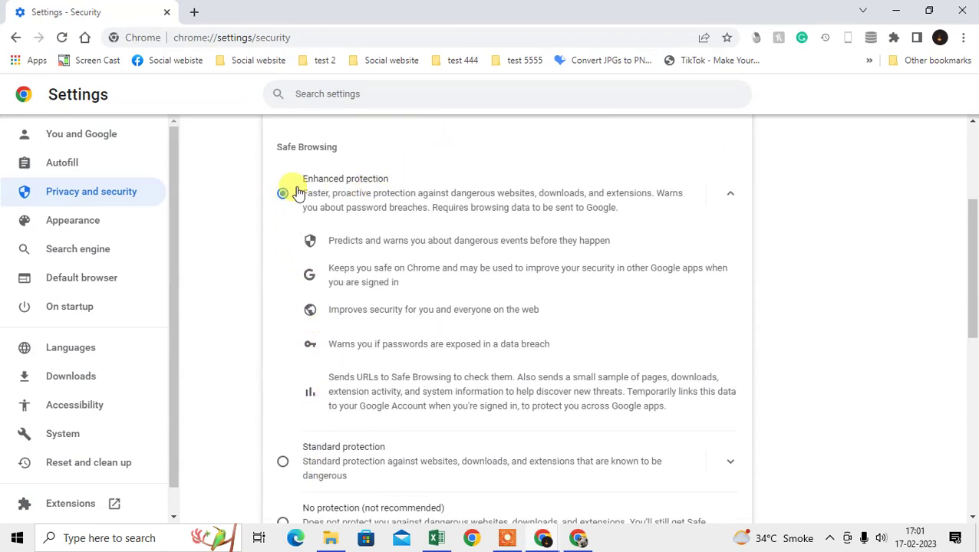
drag(299, 181, 400, 181)
scroll(395, 245, down, 2)
drag(299, 303, 385, 304)
scroll(322, 338, down, 2)
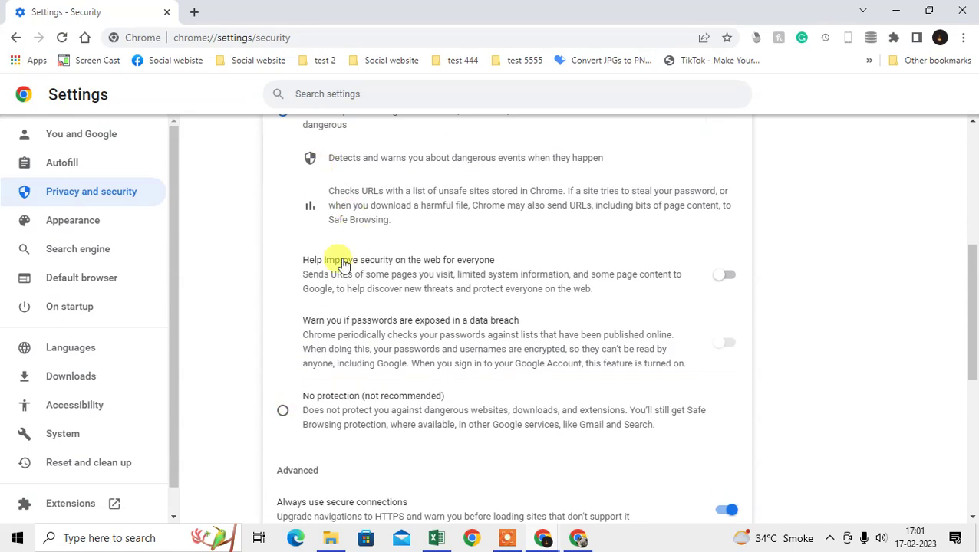
scroll(299, 399, up, 5)
click(285, 407)
scroll(193, 189, down, 2)
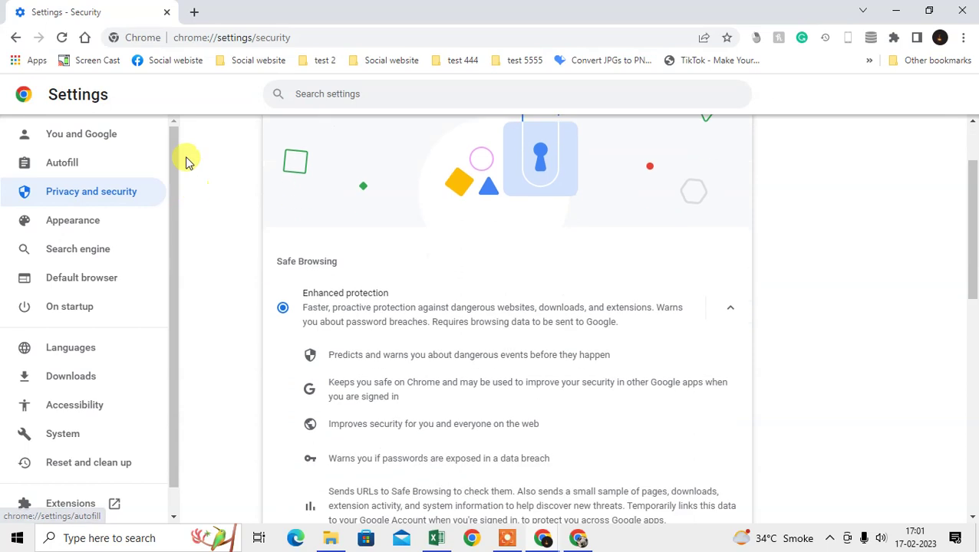
click(19, 37)
Step: Return to the New Tab page and open Manage your Google Account from the avatar
click(19, 36)
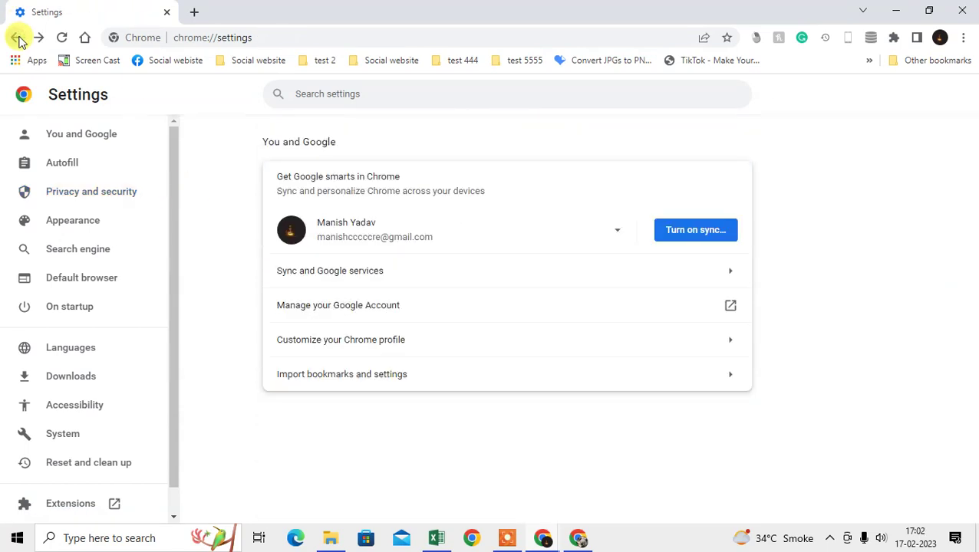
click(18, 37)
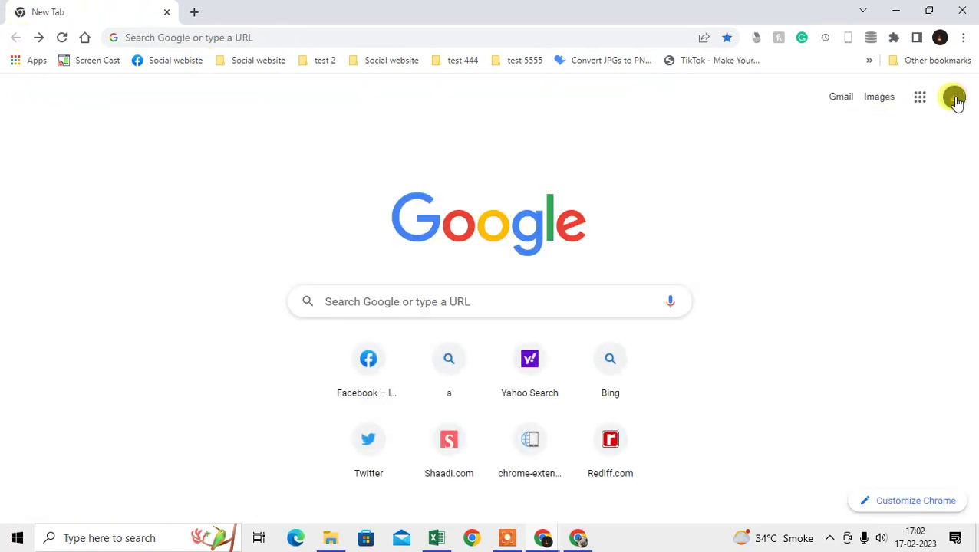
click(956, 98)
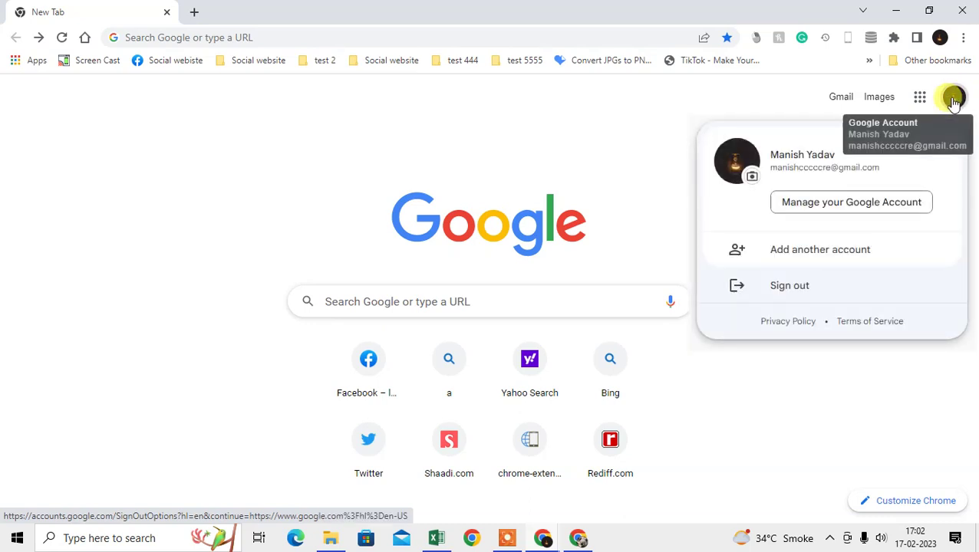
click(804, 205)
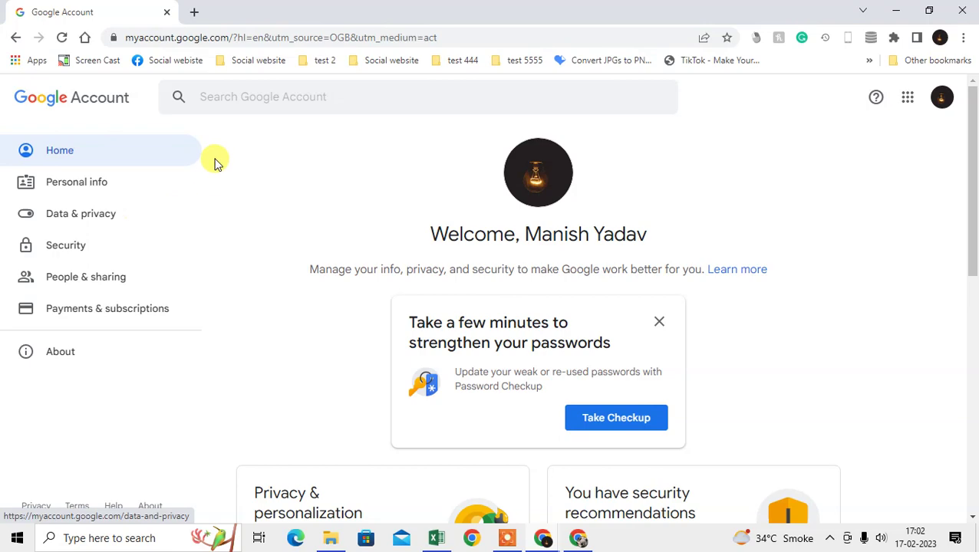
Step: Open the account's Security page and select the Enhanced Safe Browsing card
click(69, 249)
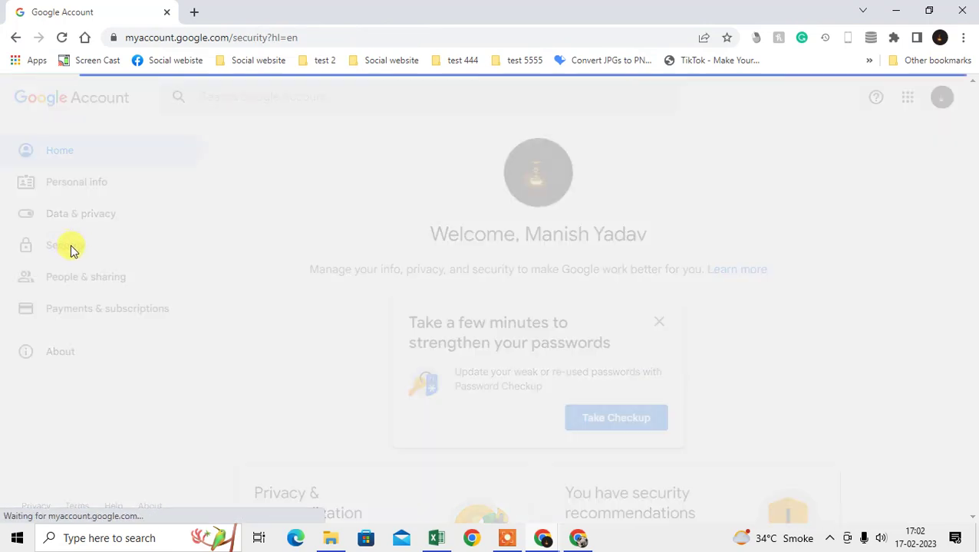
scroll(415, 249, down, 12)
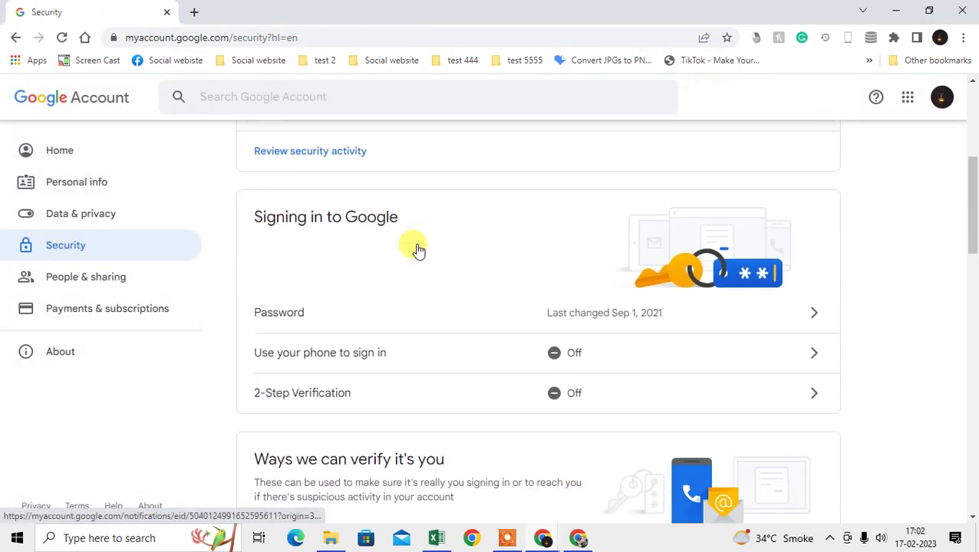
scroll(415, 251, down, 3)
scroll(407, 246, up, 1)
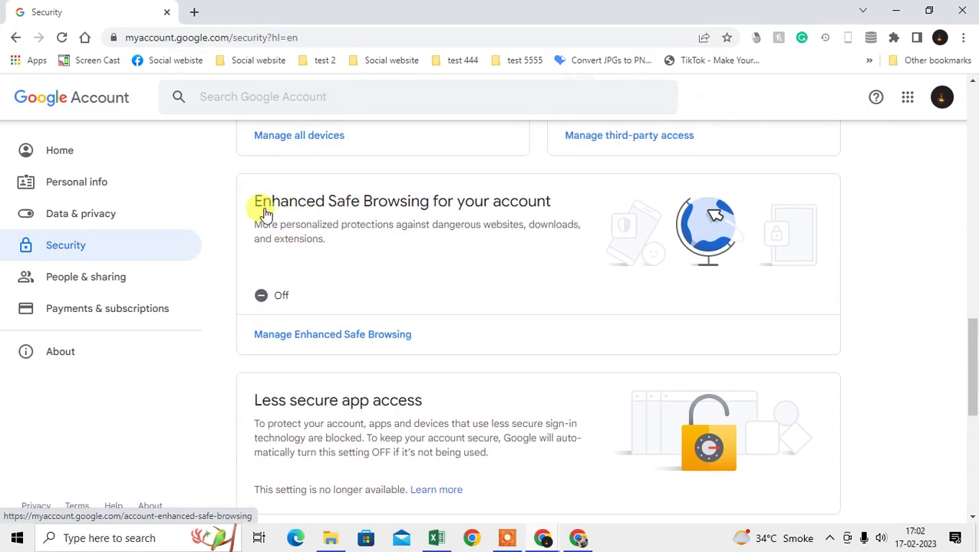
click(513, 230)
Step: Switch the Enhanced Safe Browsing toggle on, confirm with Turn on, and go back to Security
click(544, 211)
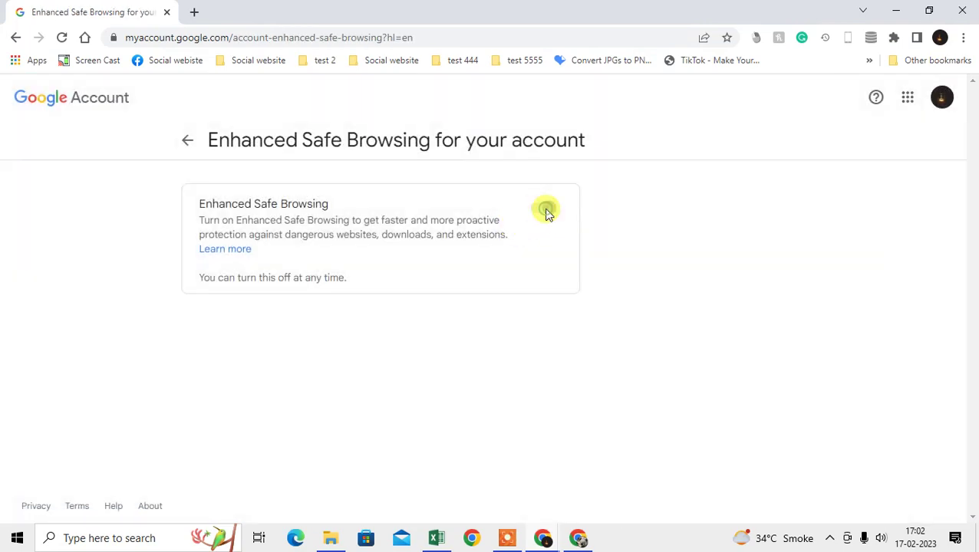
scroll(584, 218, down, 1)
drag(306, 247, 634, 408)
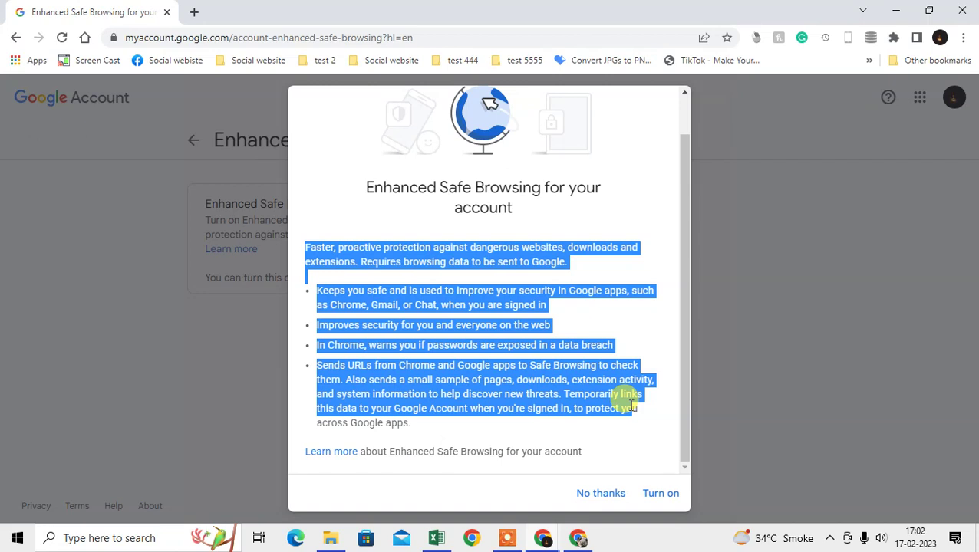
drag(634, 408, 648, 425)
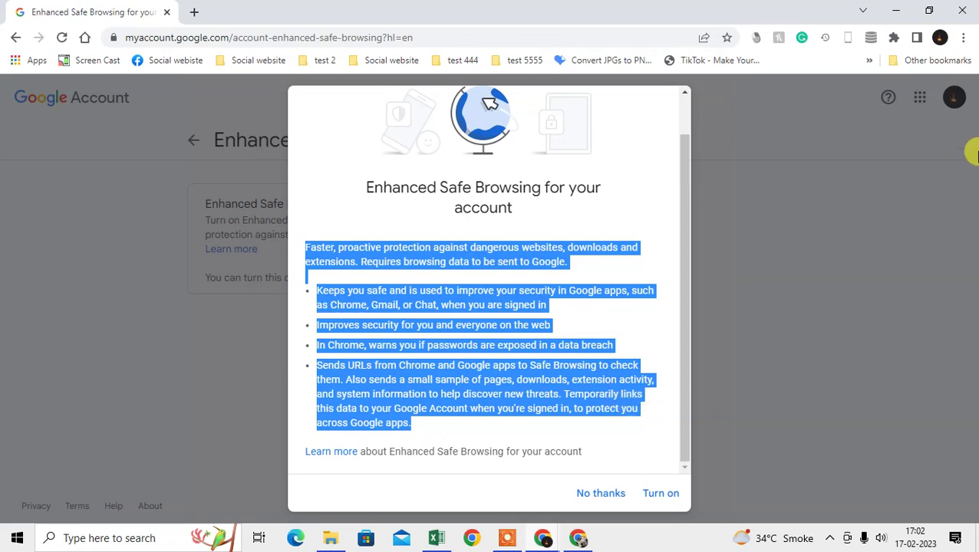
click(663, 495)
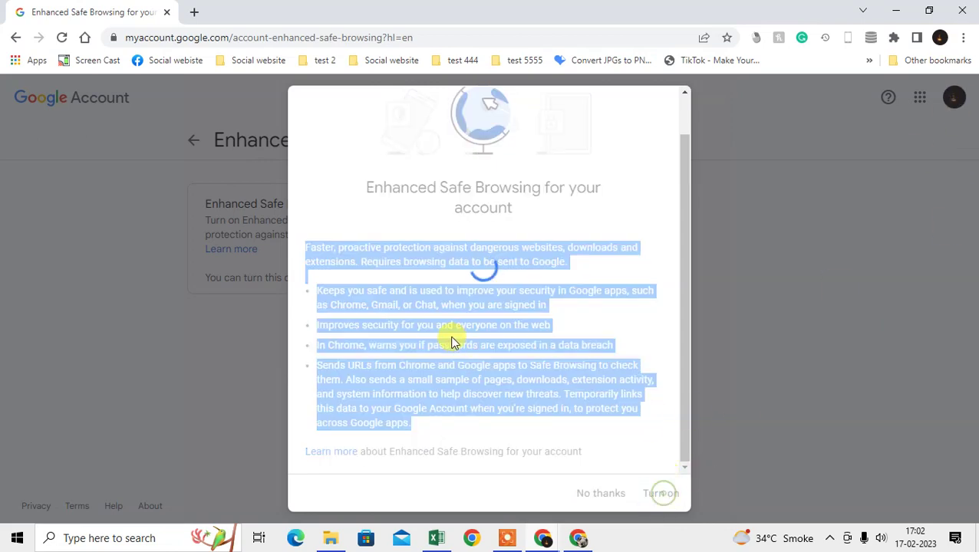
click(189, 140)
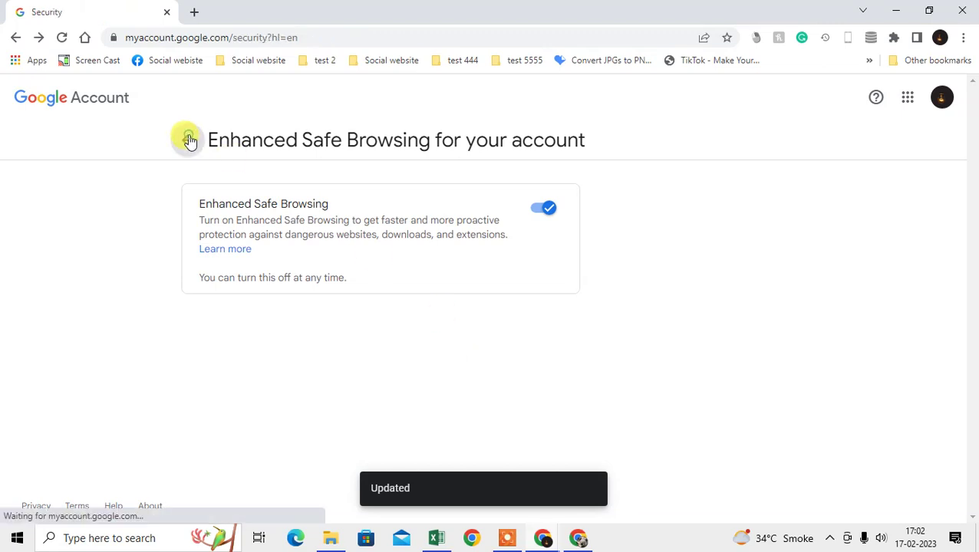